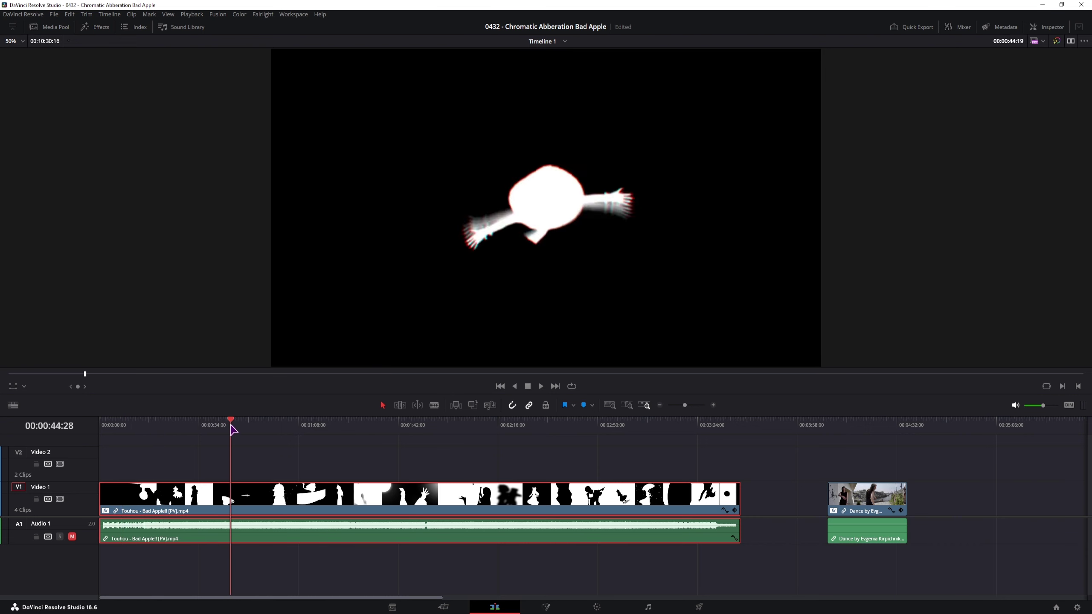
- Delete the Bad Apple video and audio clip from Timeline 1
{"action": "key", "text": "BackSpace"}
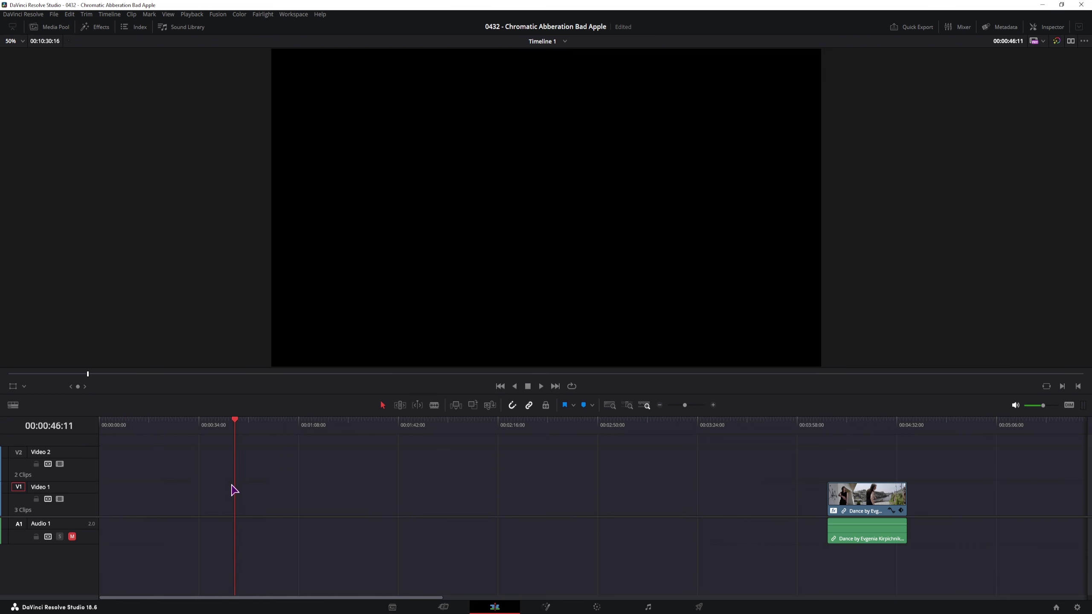
- Place the Touhou Bad Apple clip from the Media Pool at the timeline start
{"action": "left_click", "coordinate": [56, 27]}
{"action": "left_click", "coordinate": [93, 115]}
{"action": "left_click_drag", "start_coordinate": [93, 115], "coordinate": [292, 522]}
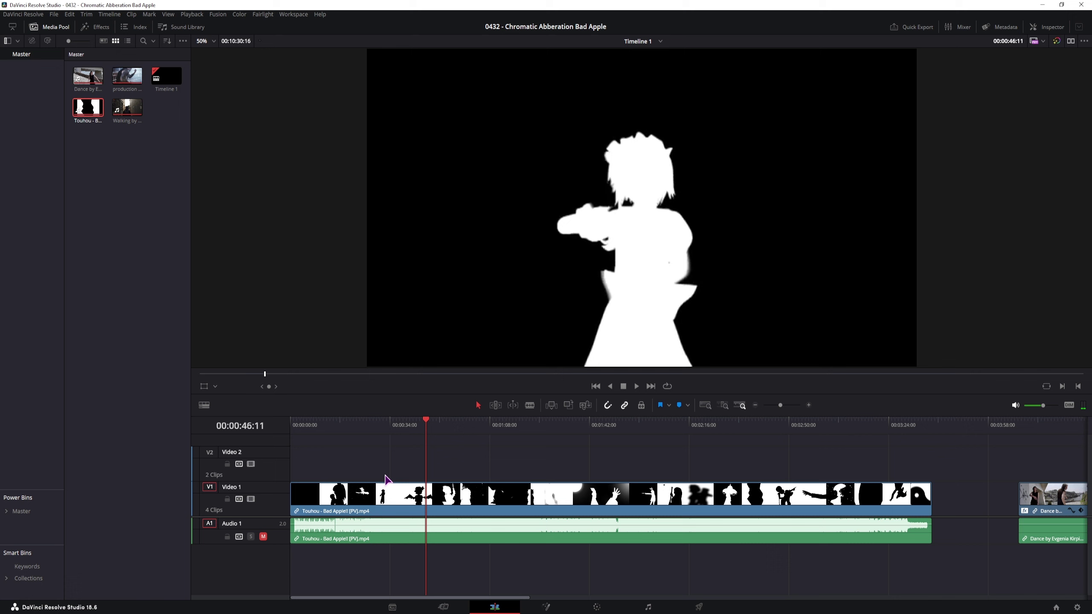
- Search effects for 'chrom' and apply Chromatic Aberration Removal to the Bad Apple clip
{"action": "left_click", "coordinate": [100, 28]}
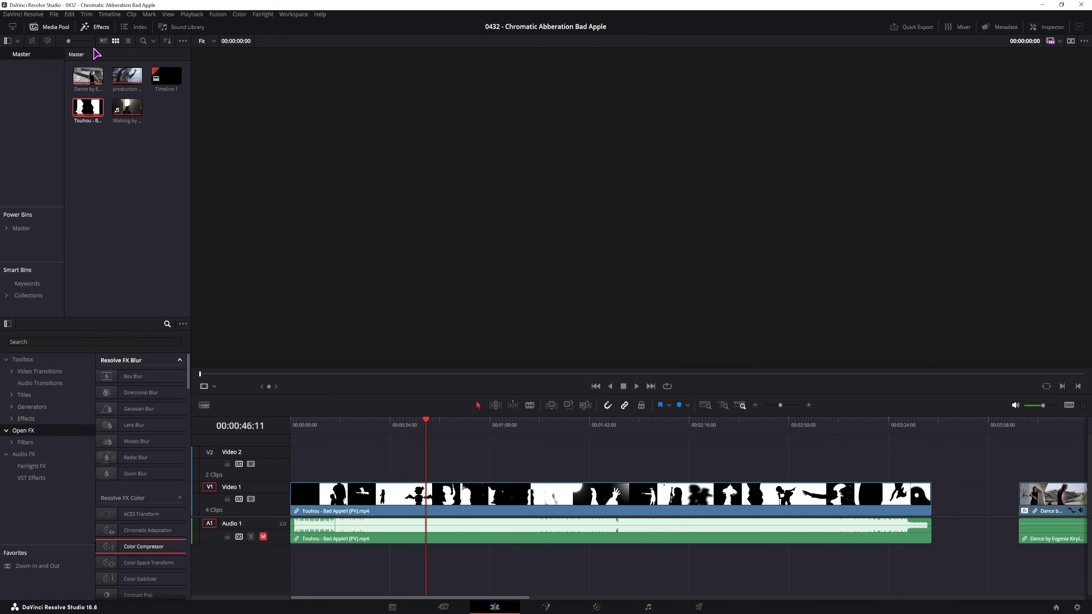
{"action": "left_click", "coordinate": [59, 341]}
{"action": "type", "text": "chrom"}
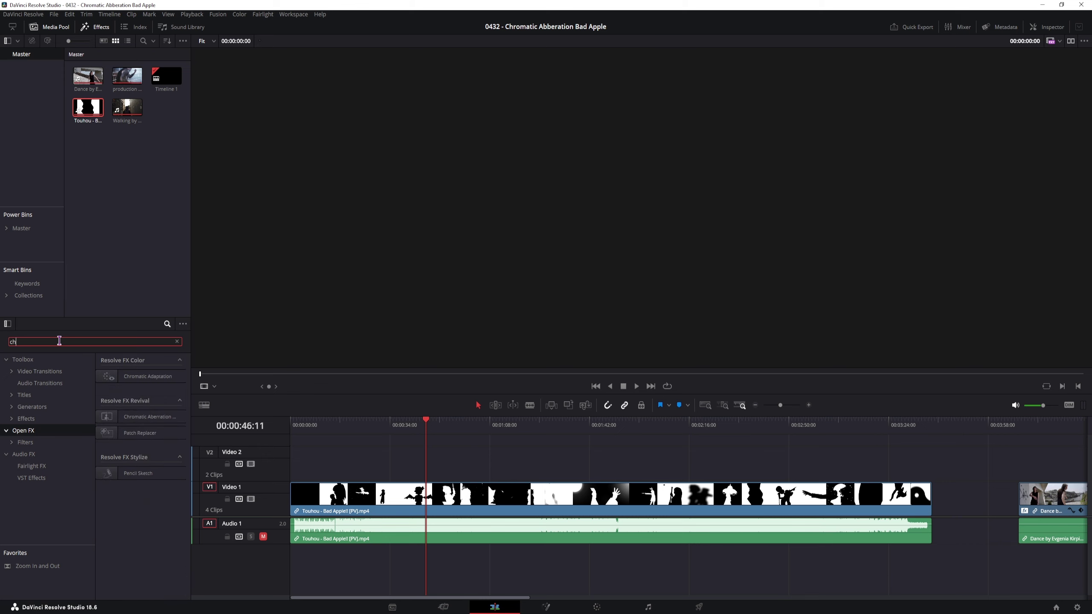
{"action": "left_click", "coordinate": [29, 432]}
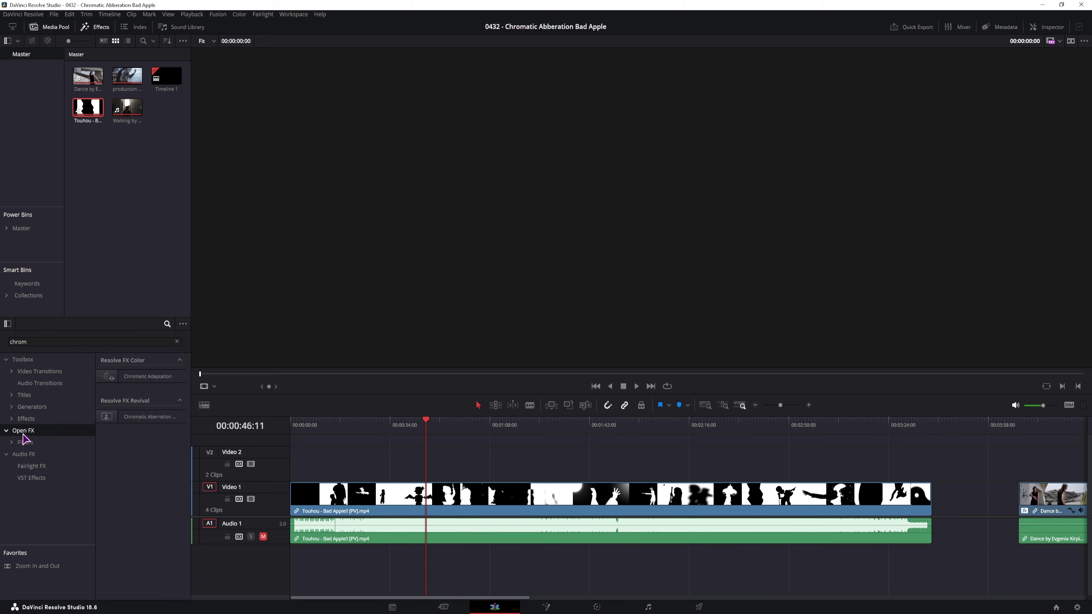
{"action": "left_click_drag", "start_coordinate": [147, 416], "coordinate": [453, 503]}
{"action": "left_click_drag", "start_coordinate": [435, 439], "coordinate": [411, 434]}
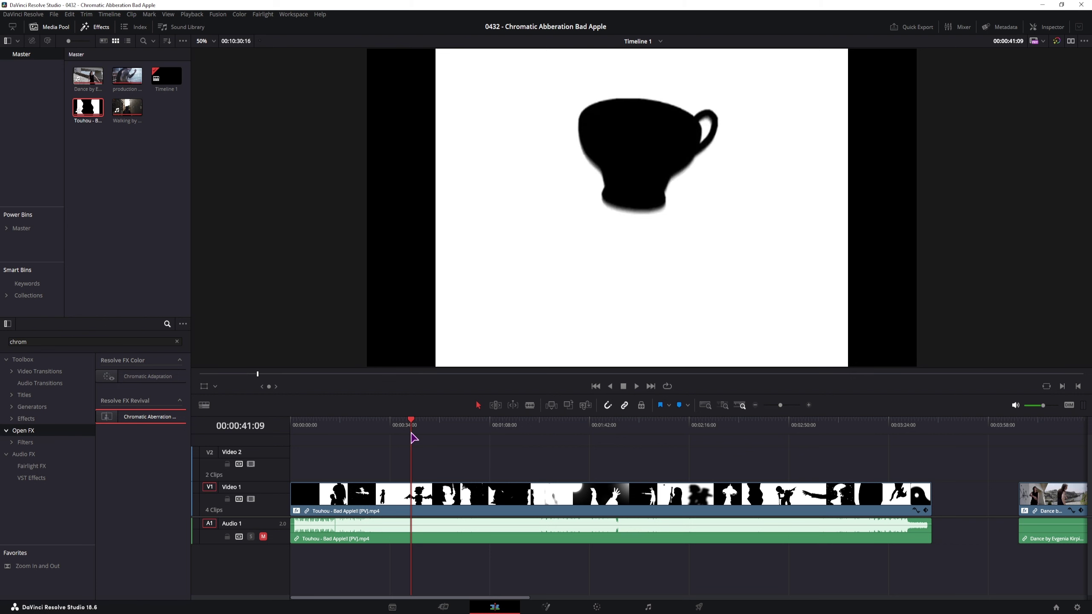
- In the Inspector, set Red/Cyan Scale -1, Green/Purple Scale 1 and Blue/Yellow Scale 1
{"action": "left_click", "coordinate": [1052, 28]}
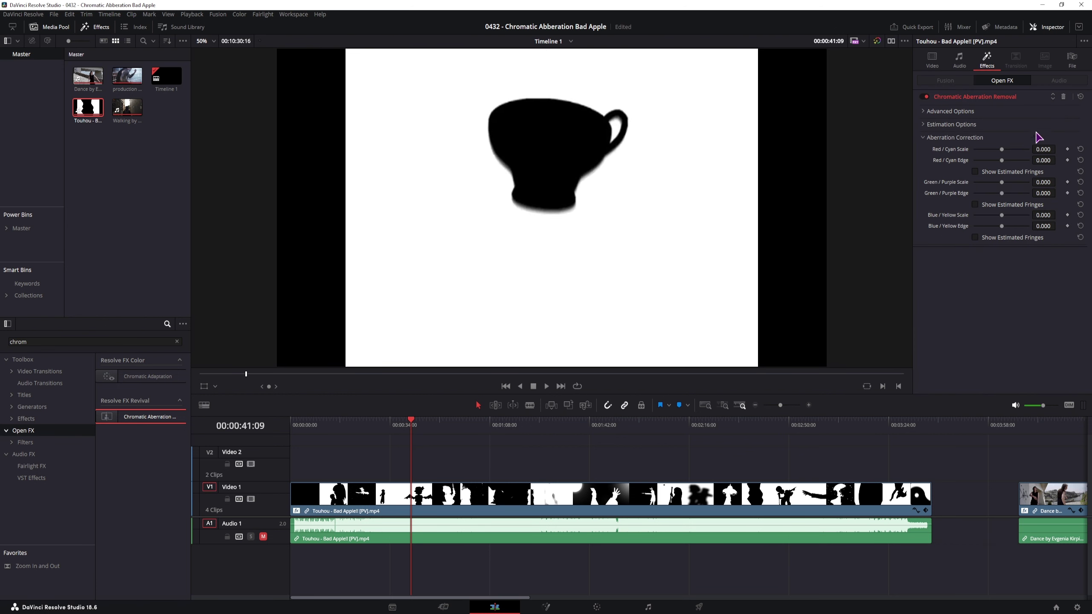
{"action": "left_click_drag", "start_coordinate": [1002, 149], "coordinate": [1044, 151]}
{"action": "left_click_drag", "start_coordinate": [1001, 185], "coordinate": [1058, 185]}
{"action": "scroll", "coordinate": [594, 152], "scroll_direction": "up", "scroll_amount": 5}
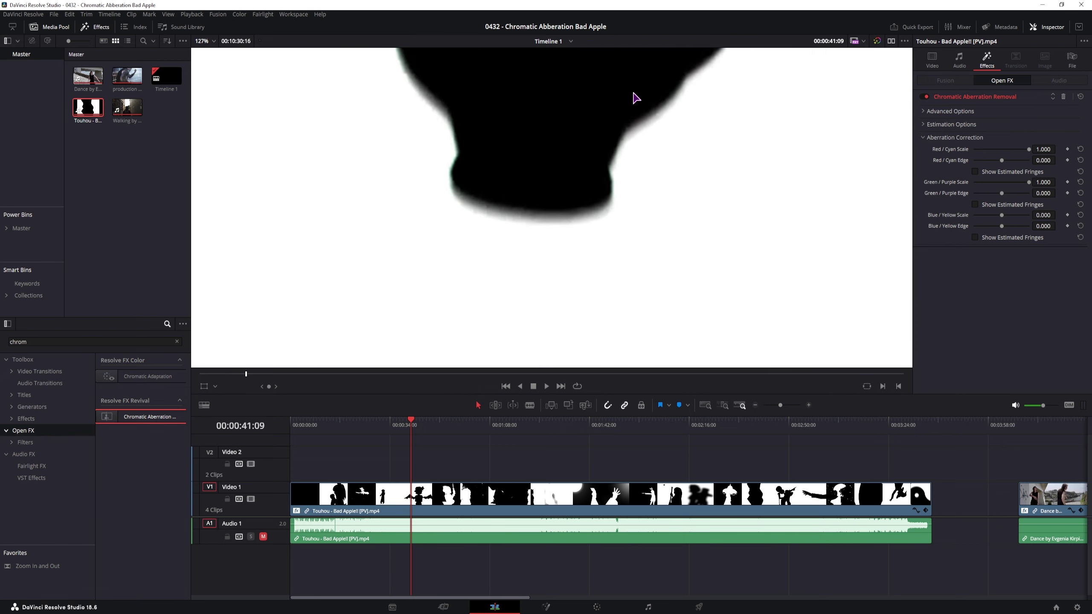
{"action": "scroll", "coordinate": [634, 166], "scroll_direction": "up", "scroll_amount": 3}
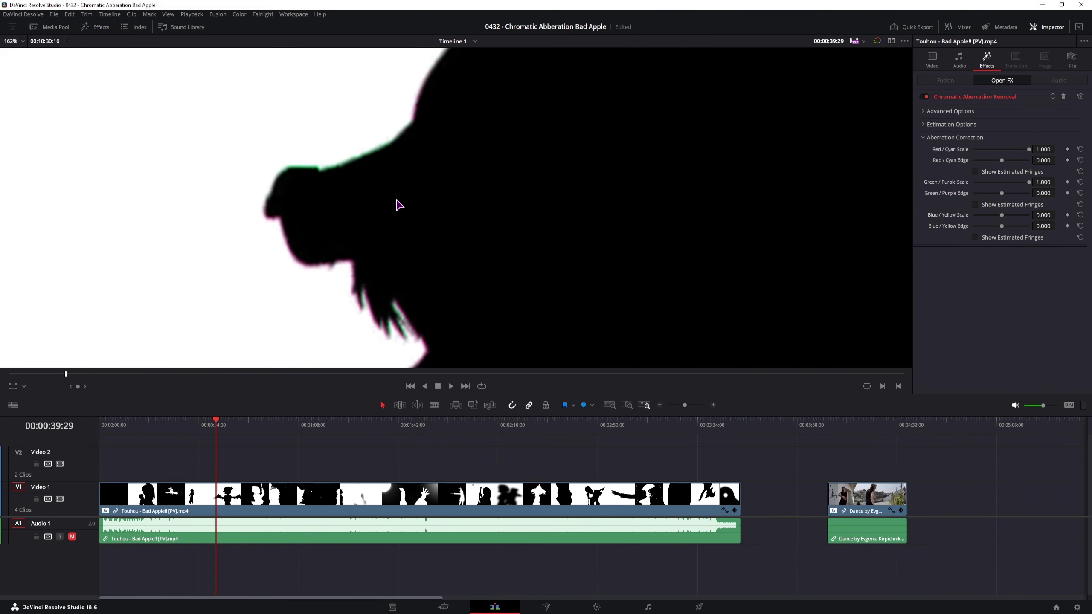
{"action": "left_click_drag", "start_coordinate": [397, 204], "coordinate": [476, 200]}
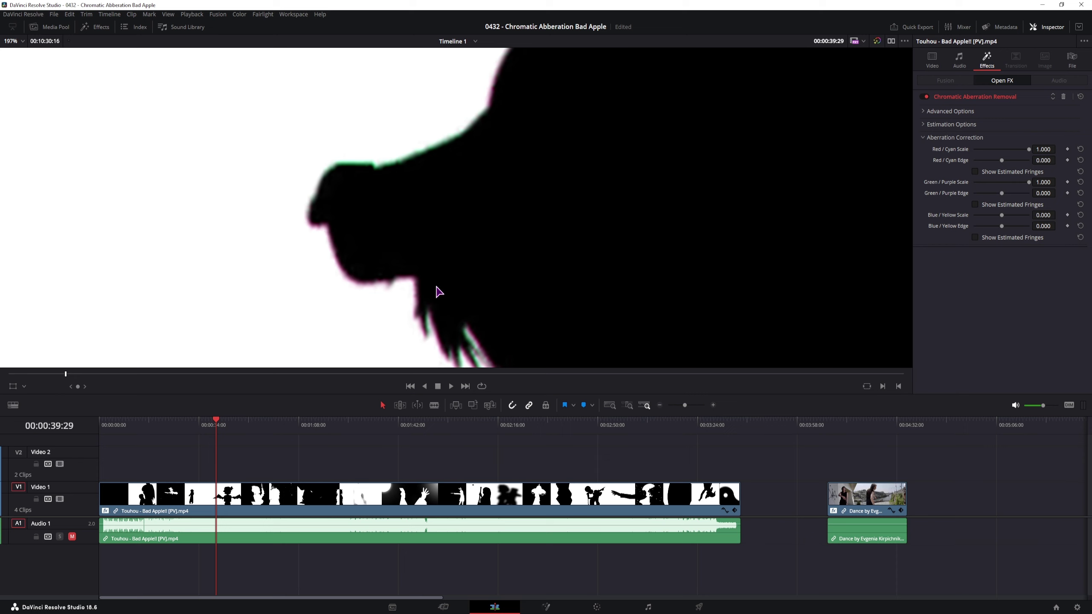
{"action": "left_click_drag", "start_coordinate": [1001, 215], "coordinate": [903, 209]}
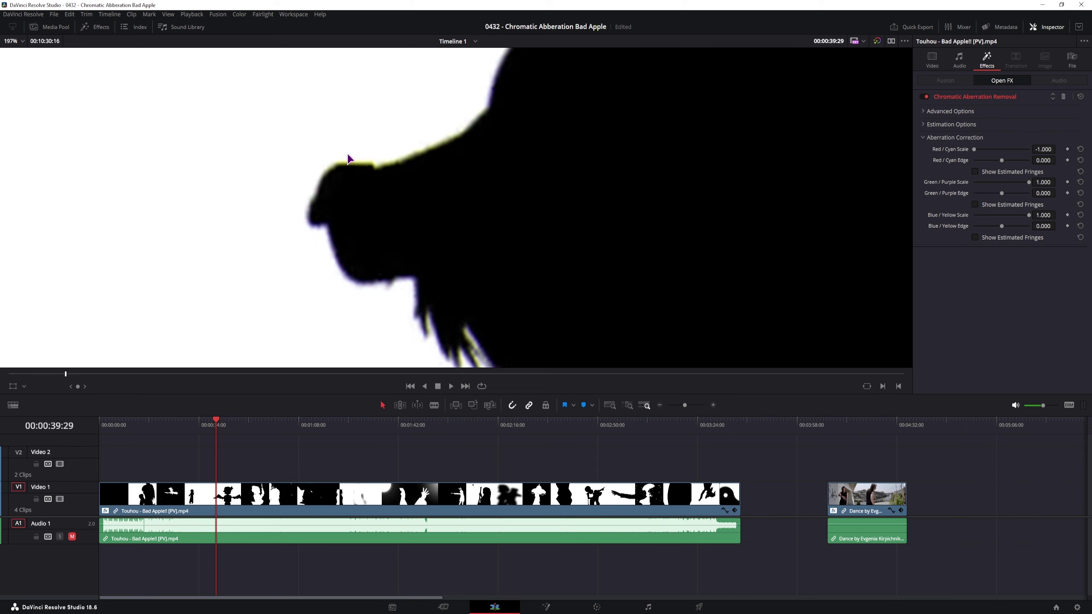
{"action": "scroll", "coordinate": [450, 256], "scroll_direction": "down", "scroll_amount": 6}
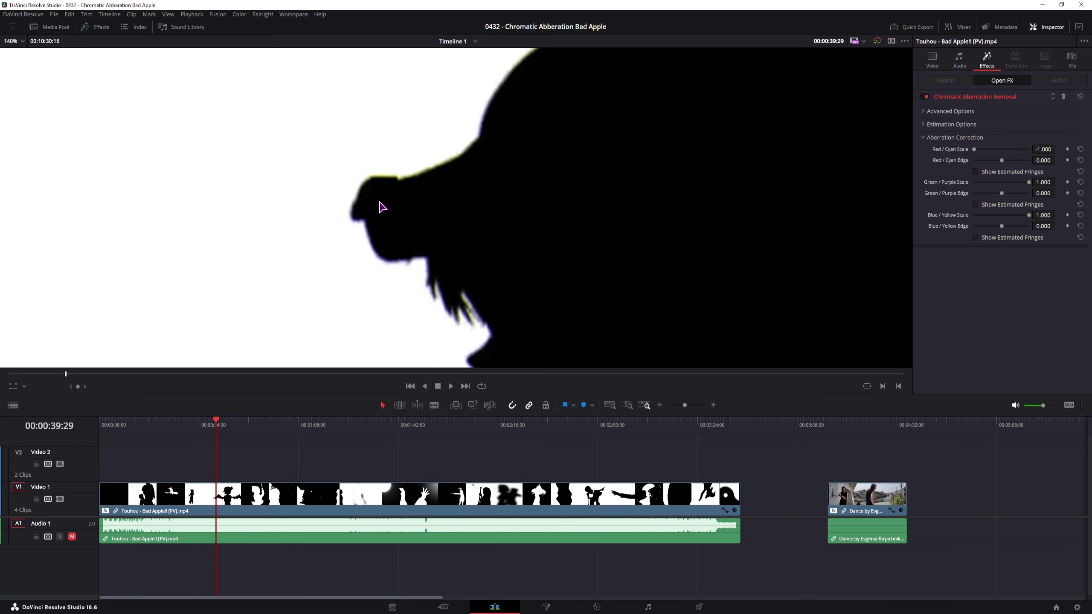
{"action": "scroll", "coordinate": [515, 232], "scroll_direction": "up", "scroll_amount": 3}
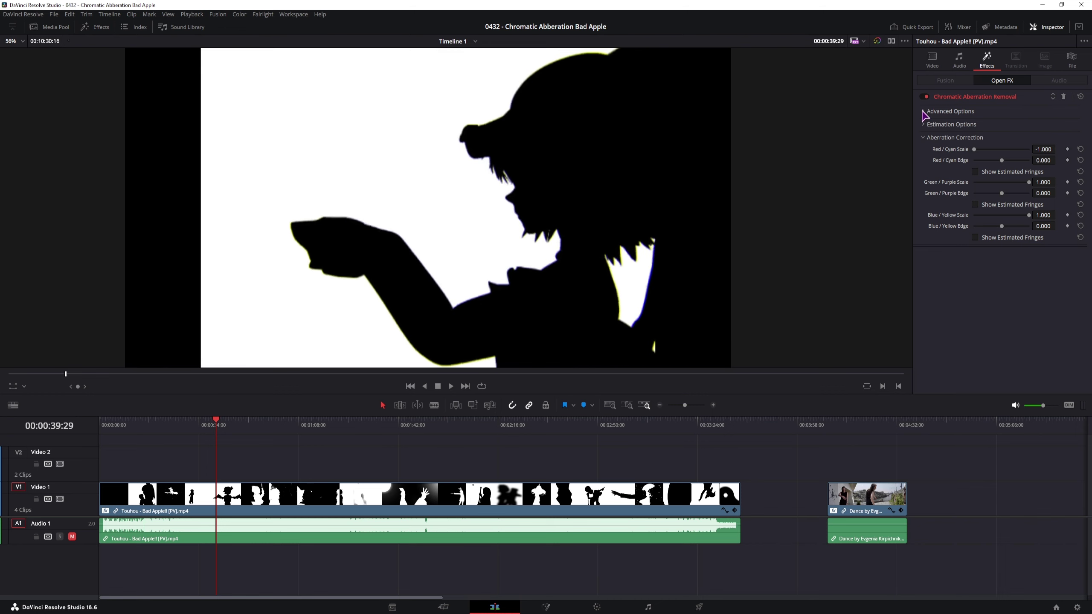
- Expand Advanced and Estimation Options and enable Stronger Correction
{"action": "left_click", "coordinate": [923, 111]}
{"action": "left_click", "coordinate": [924, 149]}
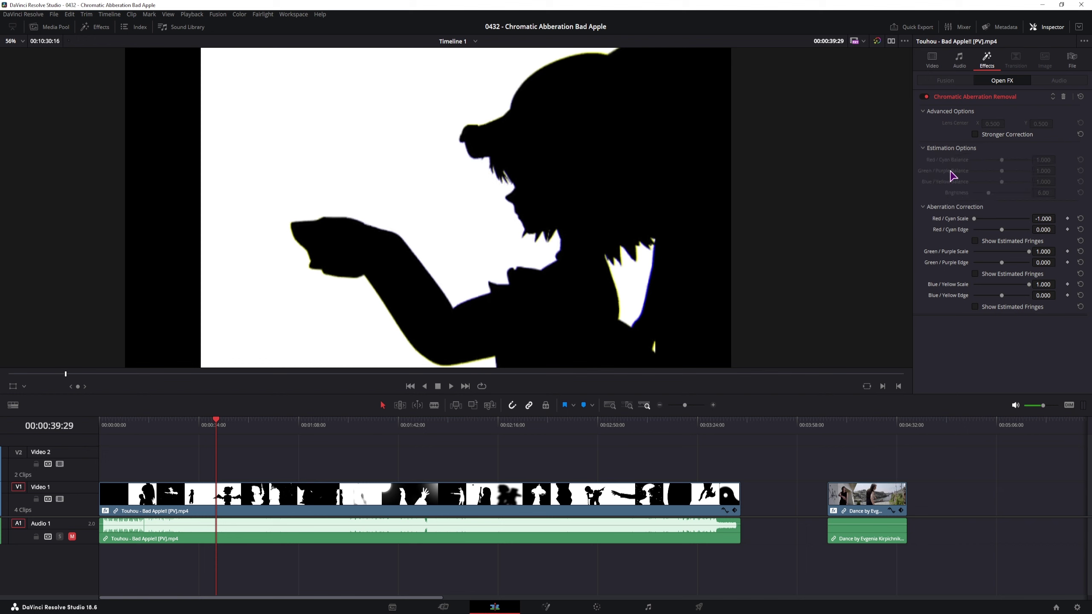
{"action": "left_click", "coordinate": [975, 135]}
- Set Red/Cyan Scale to -5.000 by entering the value directly
{"action": "left_click_drag", "start_coordinate": [992, 219], "coordinate": [961, 223]}
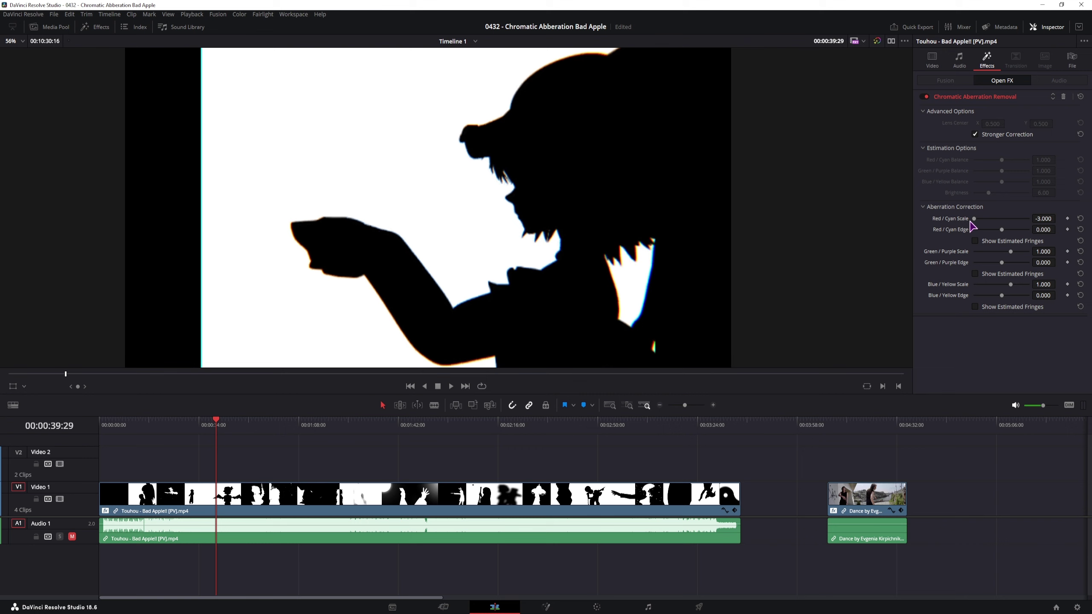
{"action": "left_click_drag", "start_coordinate": [976, 220], "coordinate": [954, 224]}
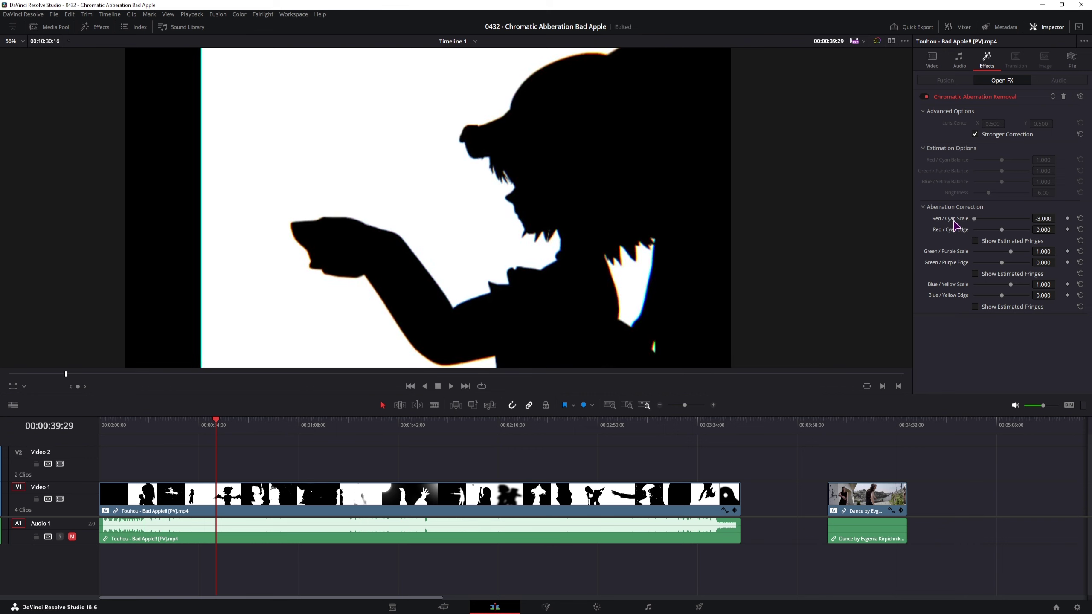
{"action": "left_click", "coordinate": [1039, 218]}
{"action": "type", "text": "1"}
{"action": "key", "text": "Return"}
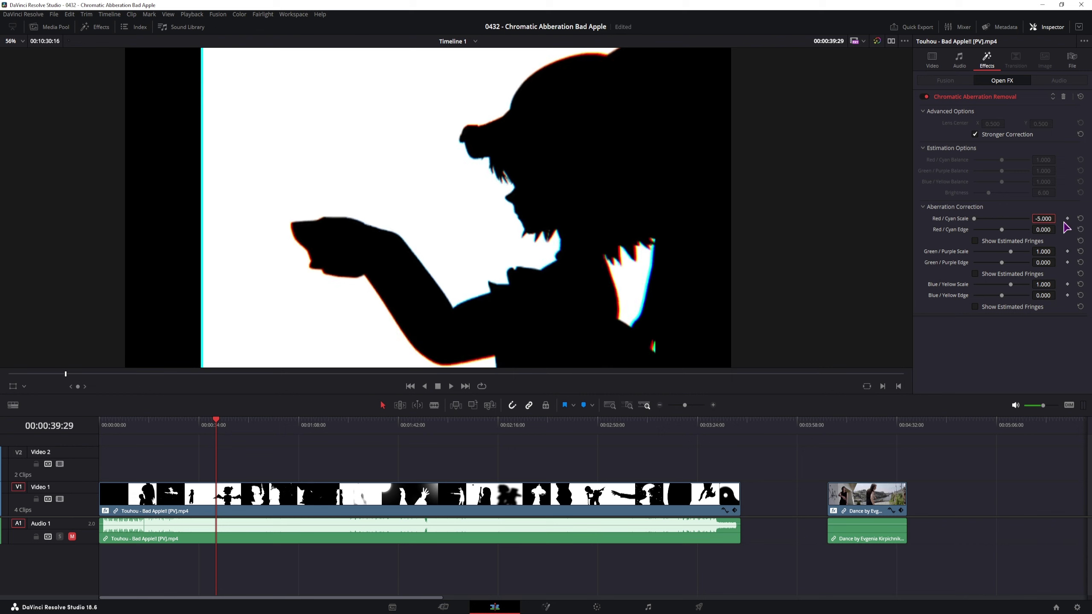
- Set Red/Cyan 5, Green/Purple -1.371, Blue/Yellow -5, raise Green/Purple Edge, and save
{"action": "left_click", "coordinate": [1029, 251]}
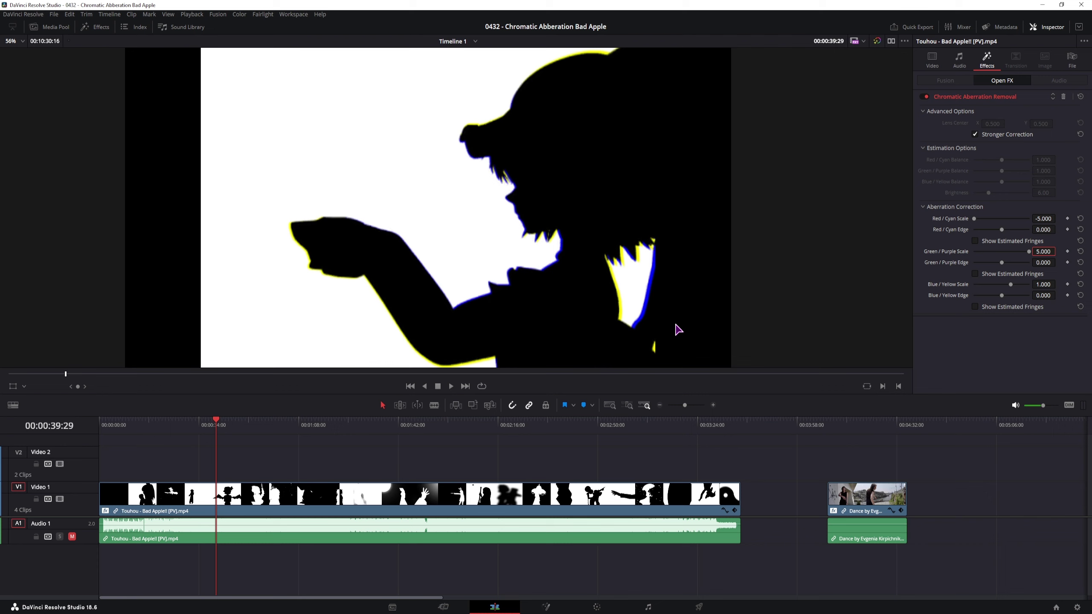
{"action": "scroll", "coordinate": [670, 331], "scroll_direction": "up", "scroll_amount": 4}
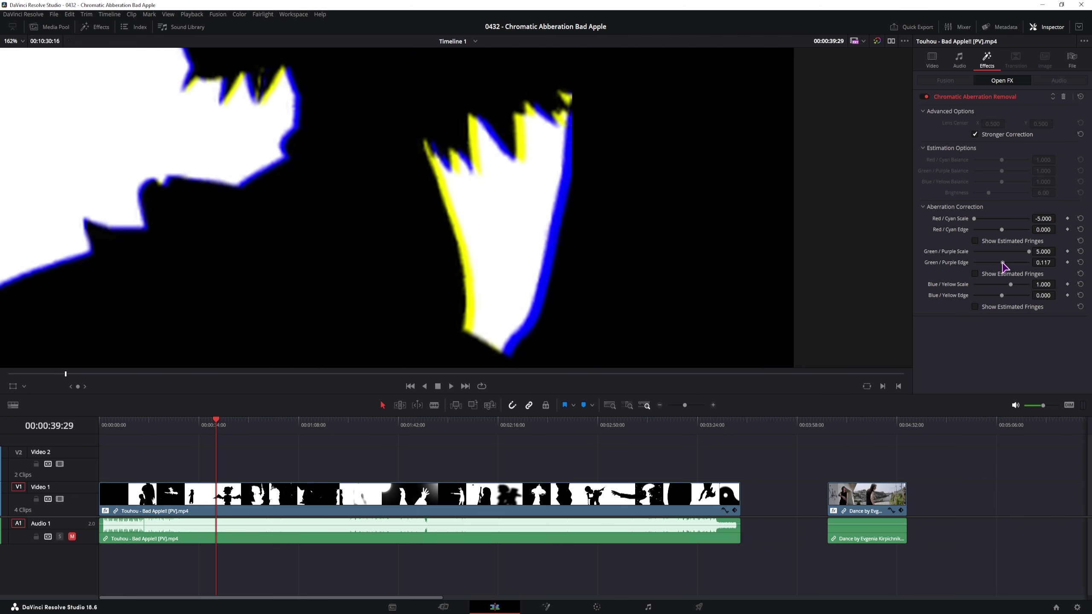
{"action": "left_click_drag", "start_coordinate": [1002, 263], "coordinate": [1087, 265]}
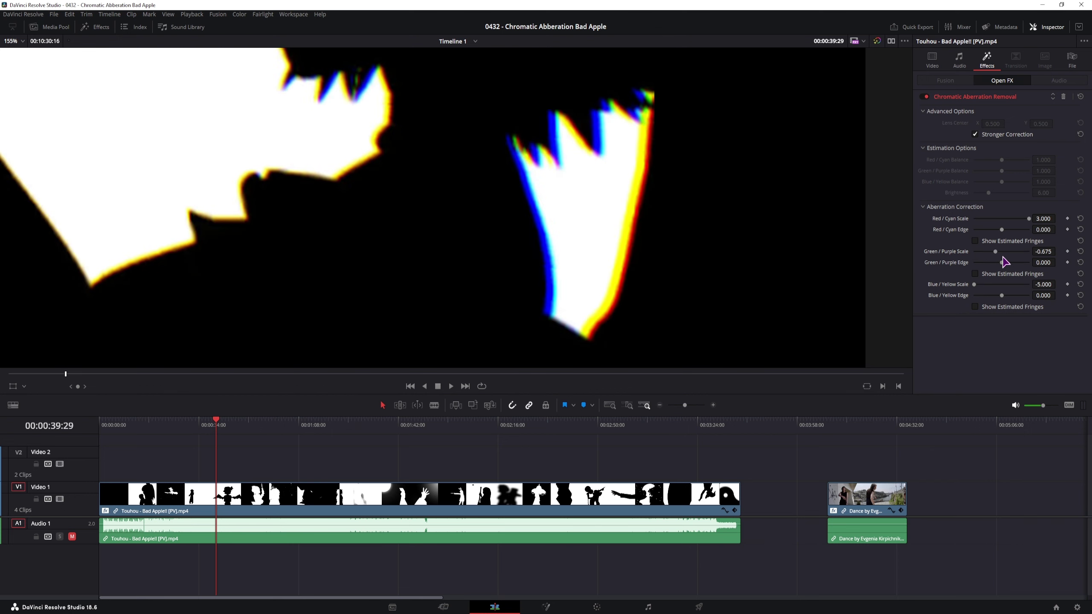
{"action": "left_click_drag", "start_coordinate": [996, 252], "coordinate": [991, 257]}
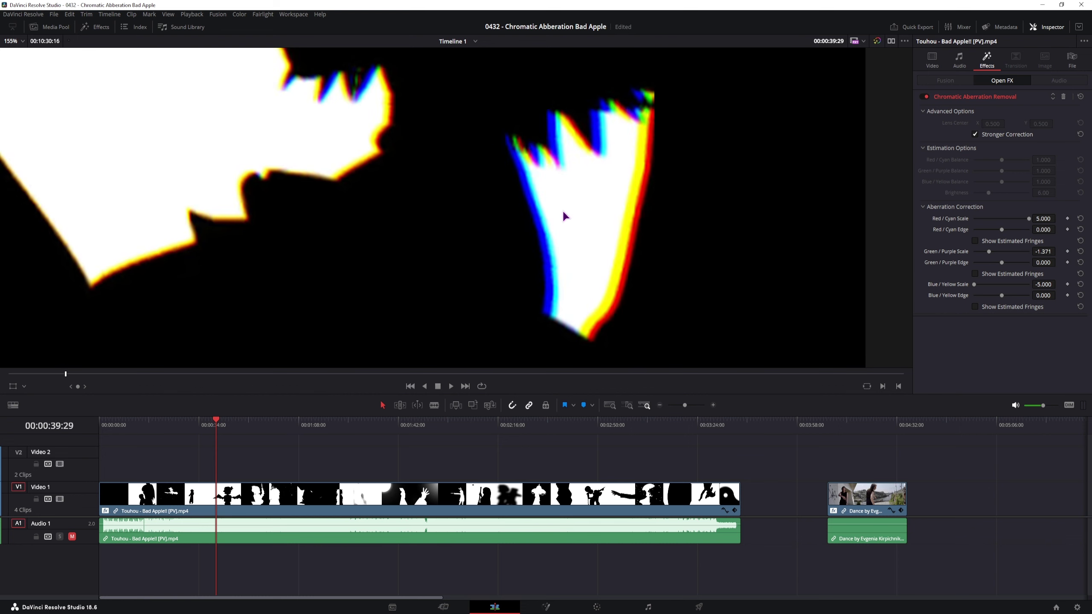
{"action": "key", "text": "ctrl+s"}
{"action": "scroll", "coordinate": [515, 258], "scroll_direction": "down", "scroll_amount": 5}
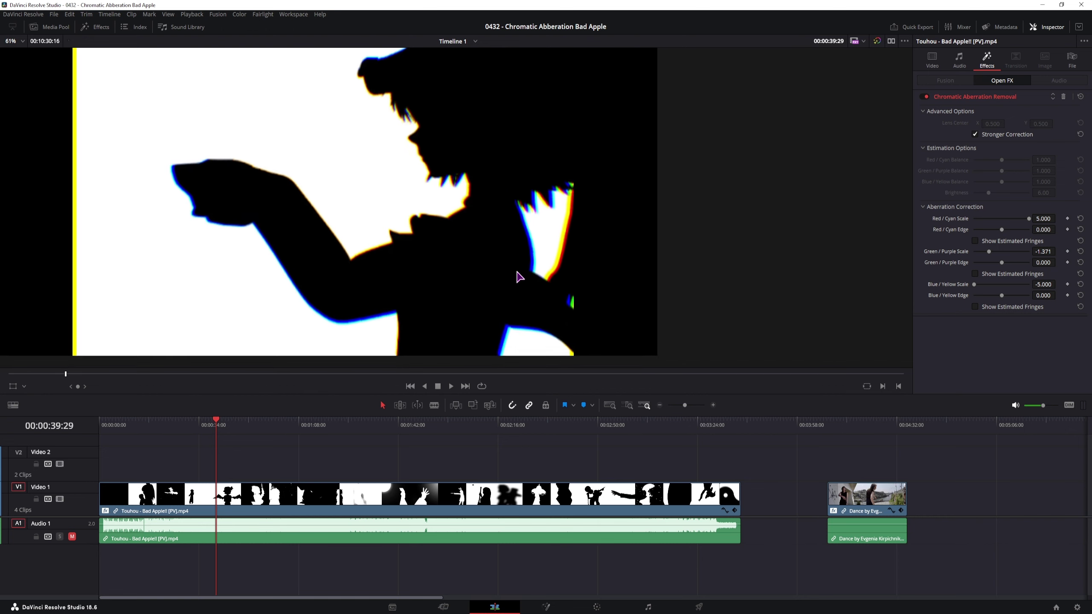
{"action": "scroll", "coordinate": [513, 270], "scroll_direction": "down", "scroll_amount": 3}
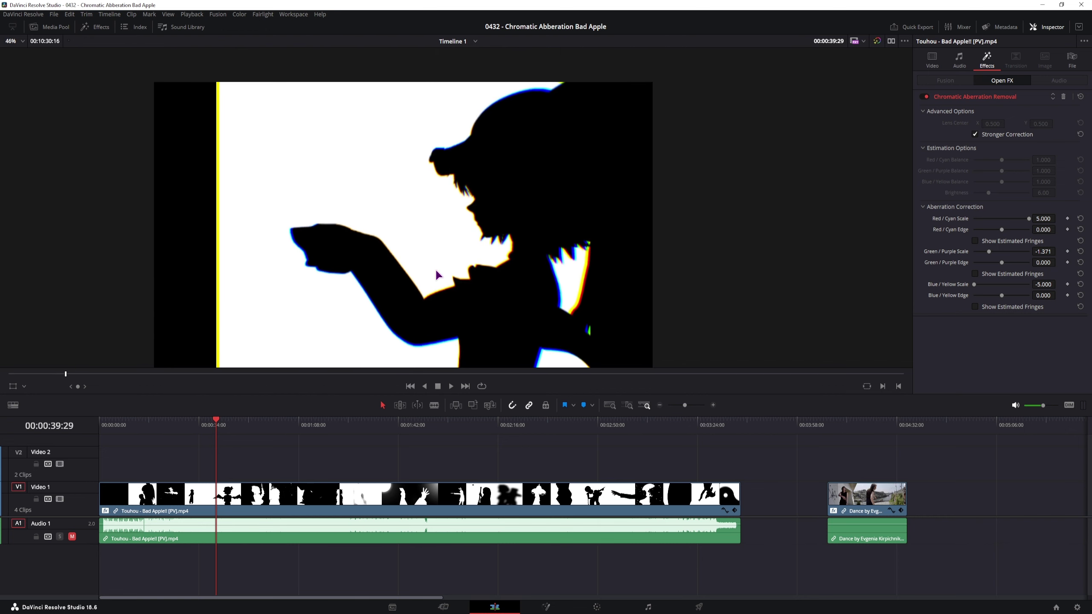
- In the Bad Apple clip's Video settings, try a larger Zoom, reset it to 1.000, and save
{"action": "left_click", "coordinate": [188, 499]}
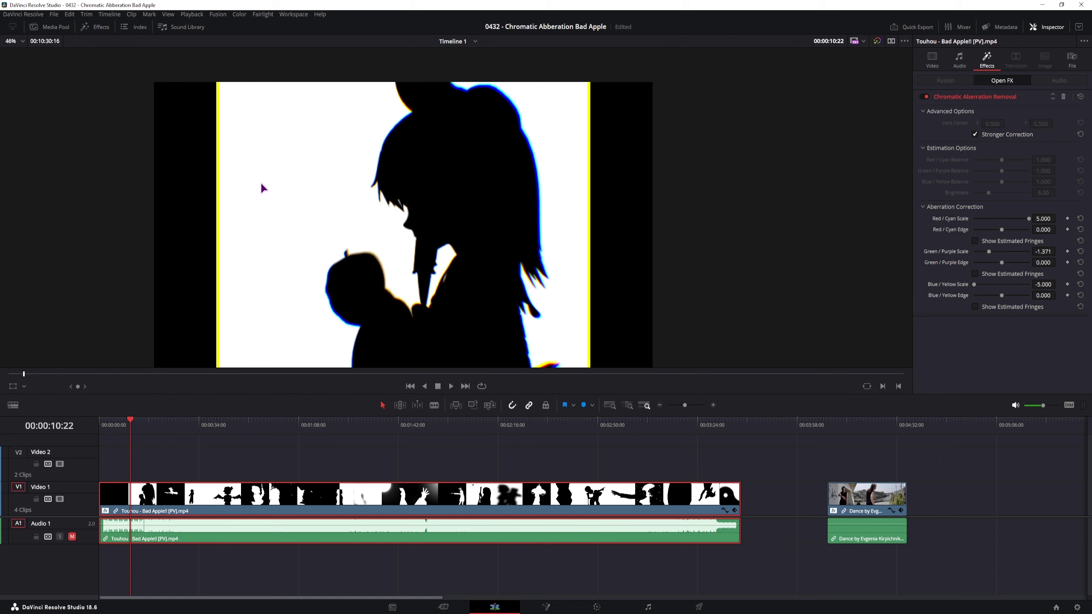
{"action": "left_click", "coordinate": [931, 58]}
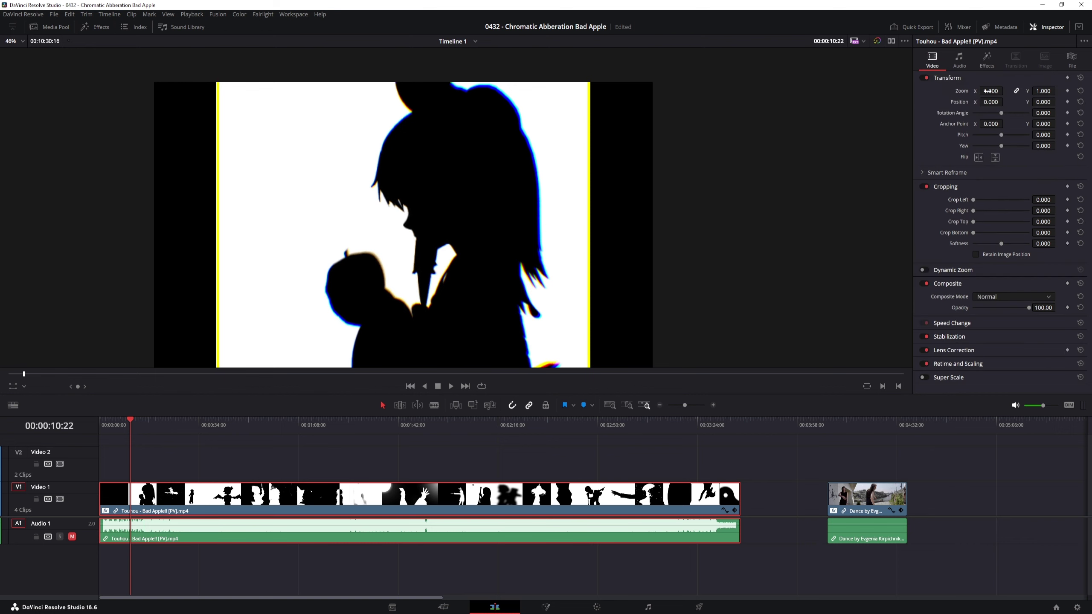
{"action": "left_click_drag", "start_coordinate": [987, 91], "coordinate": [990, 94]}
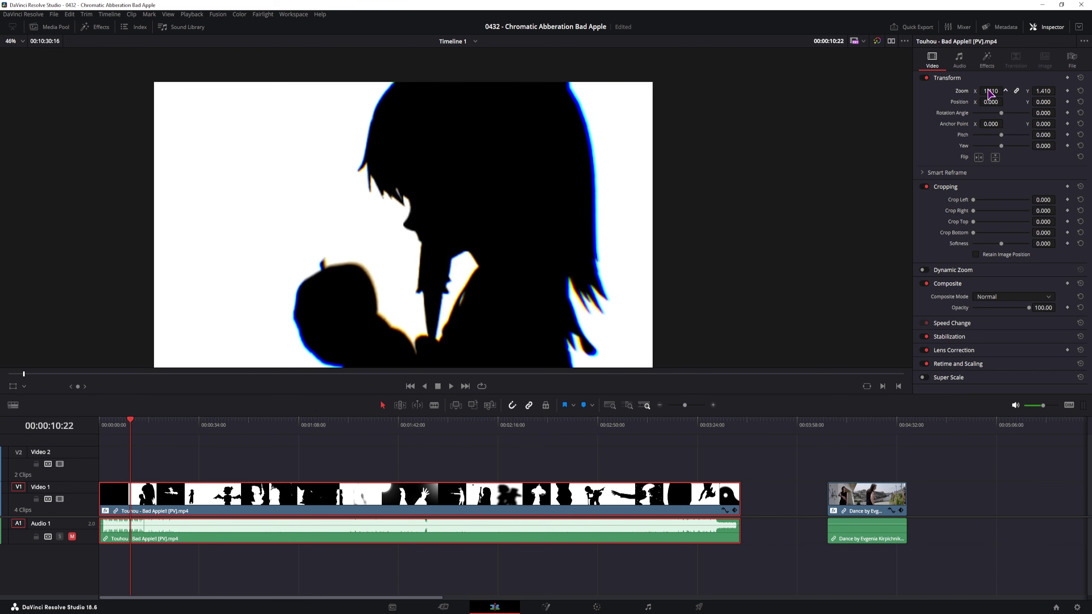
{"action": "double_click", "coordinate": [961, 91]}
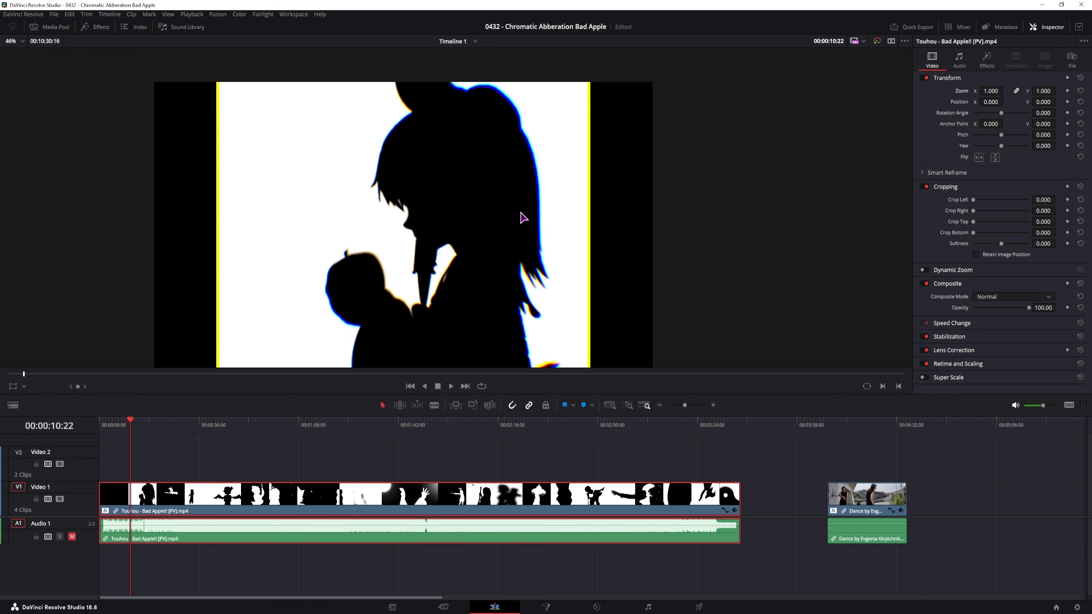
{"action": "key", "text": "ctrl+s"}
- Crop the Bad Apple clip 70 on left and right with 9.6 softness
{"action": "left_click_drag", "start_coordinate": [1043, 199], "coordinate": [1058, 199]}
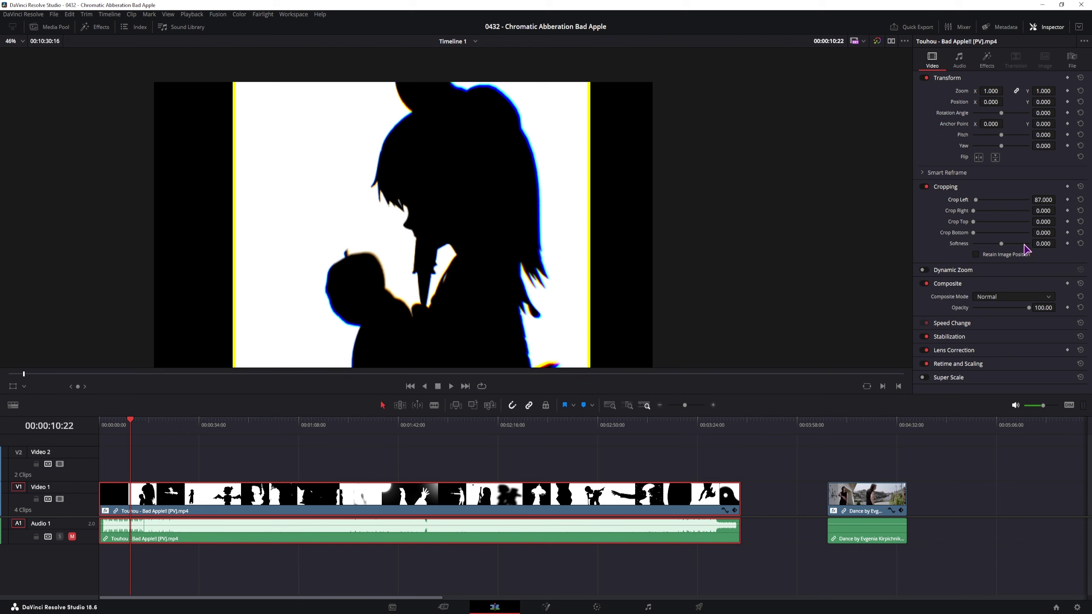
{"action": "left_click_drag", "start_coordinate": [1058, 244], "coordinate": [1058, 243]}
{"action": "left_click_drag", "start_coordinate": [1044, 199], "coordinate": [957, 205]}
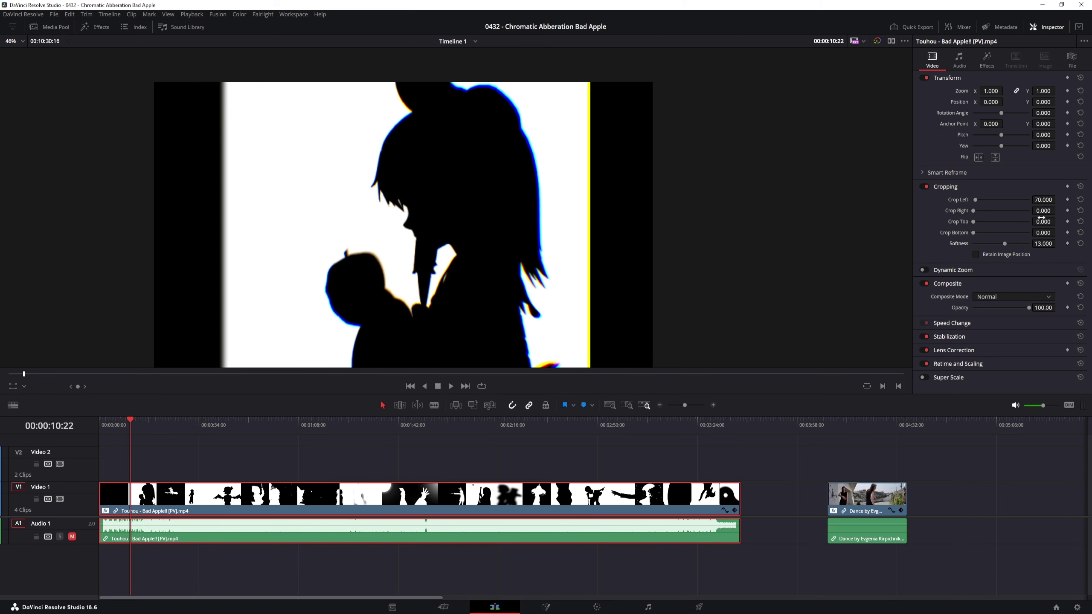
{"action": "left_click_drag", "start_coordinate": [1058, 211], "coordinate": [1044, 243]}
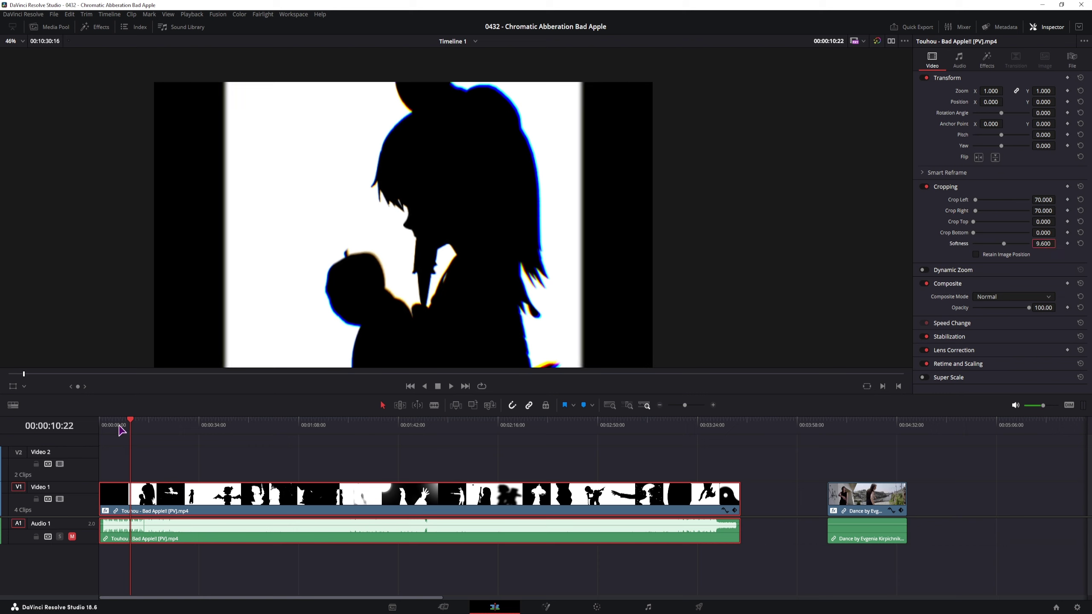
{"action": "left_click_drag", "start_coordinate": [183, 432], "coordinate": [280, 432]}
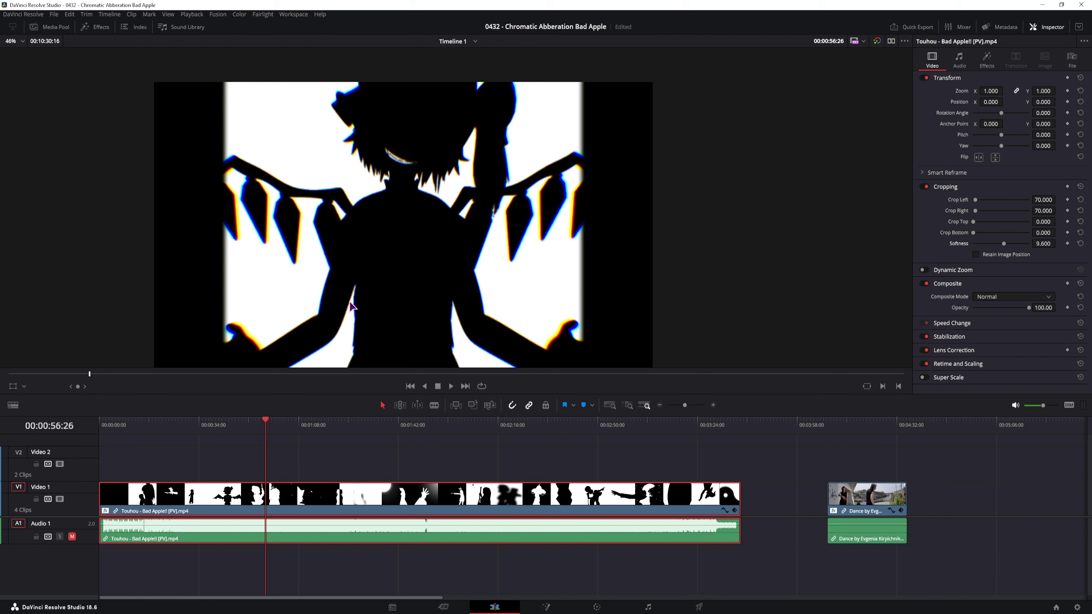
- At 01:07, keyframe Red/Cyan -3, Green/Purple 1.836, Blue/Yellow 5, then play back
{"action": "left_click", "coordinate": [987, 62]}
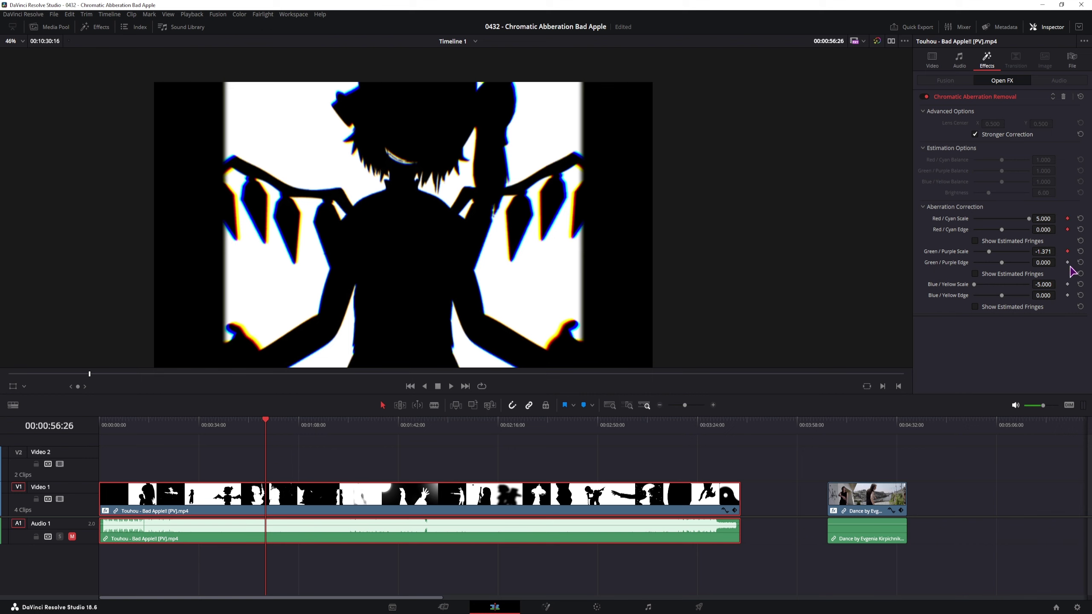
{"action": "left_click_drag", "start_coordinate": [276, 428], "coordinate": [296, 428]}
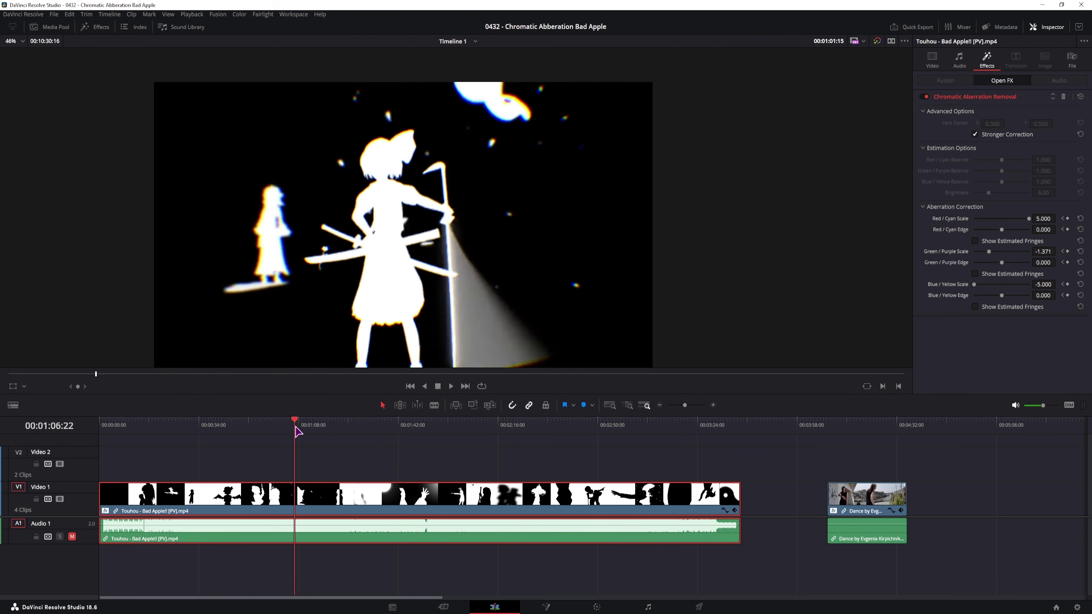
{"action": "left_click_drag", "start_coordinate": [1029, 218], "coordinate": [922, 232]}
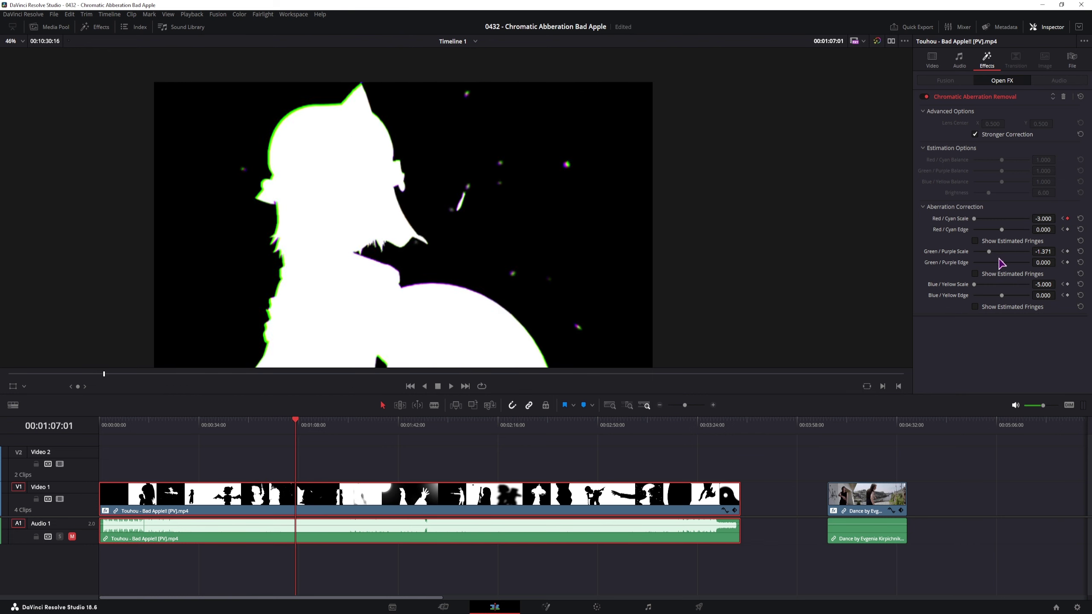
{"action": "left_click_drag", "start_coordinate": [989, 253], "coordinate": [1018, 253]}
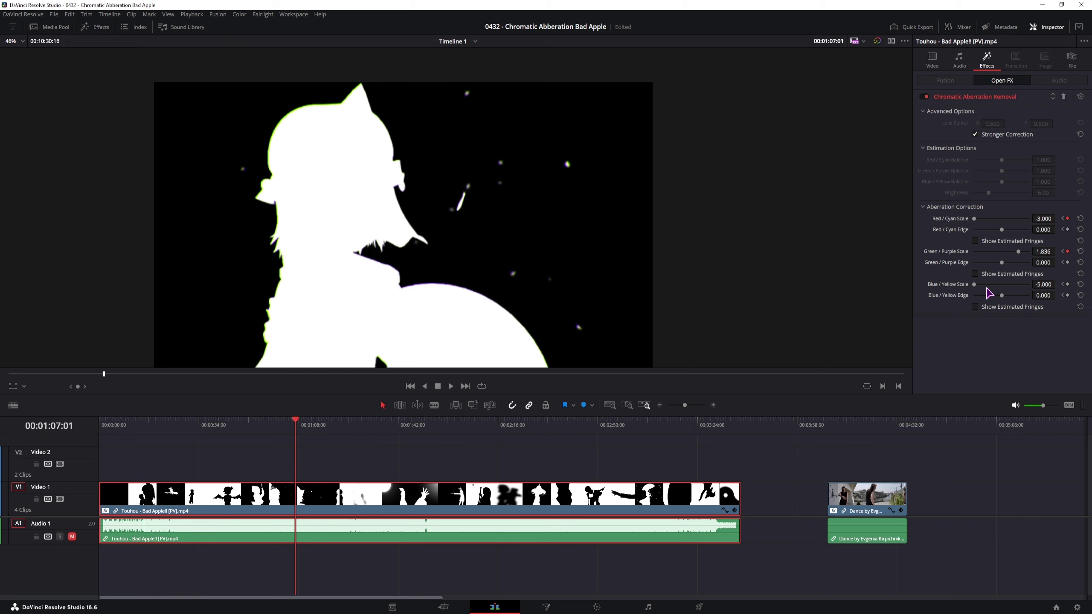
{"action": "left_click_drag", "start_coordinate": [973, 285], "coordinate": [1052, 285]}
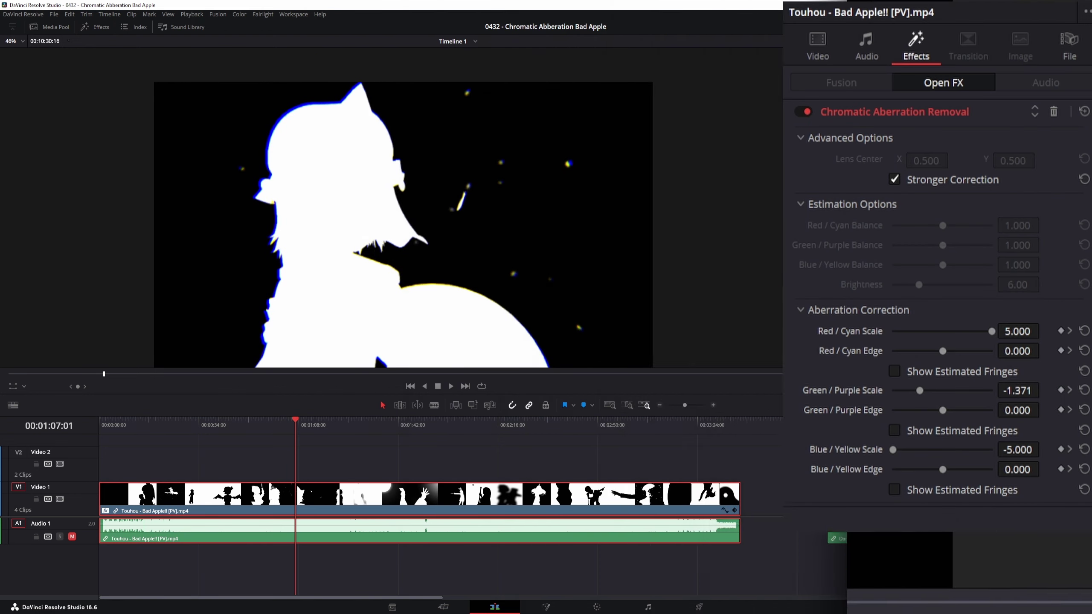
{"action": "key", "text": "space"}
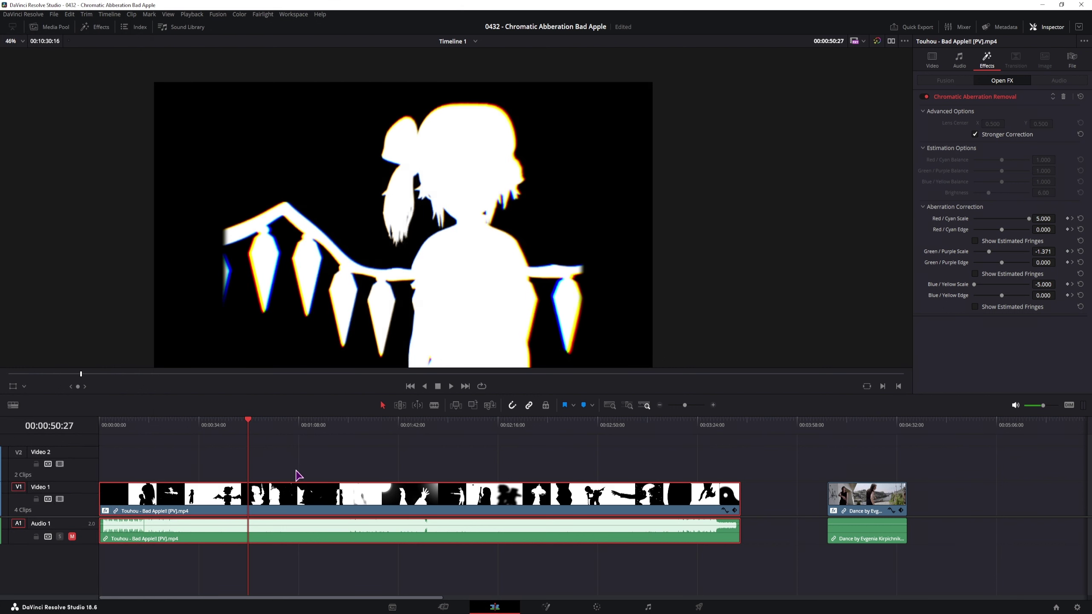
- Paste the Bad Apple clip's attributes onto the dance clip, excluding Color Correction
{"action": "left_click", "coordinate": [826, 424]}
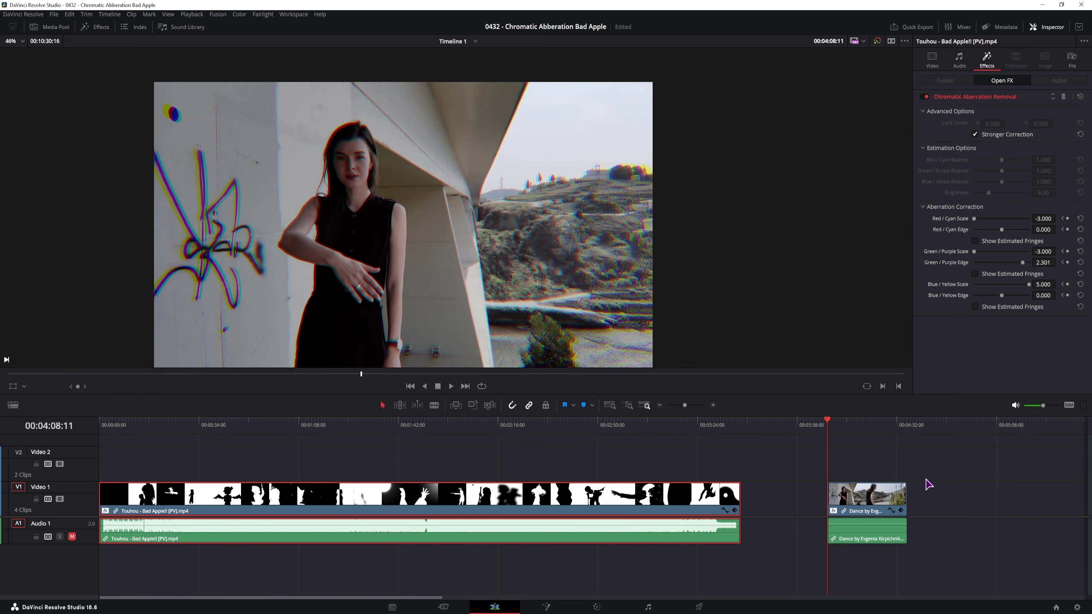
{"action": "scroll", "coordinate": [860, 481], "scroll_direction": "right", "scroll_amount": 3}
{"action": "left_click", "coordinate": [455, 495]}
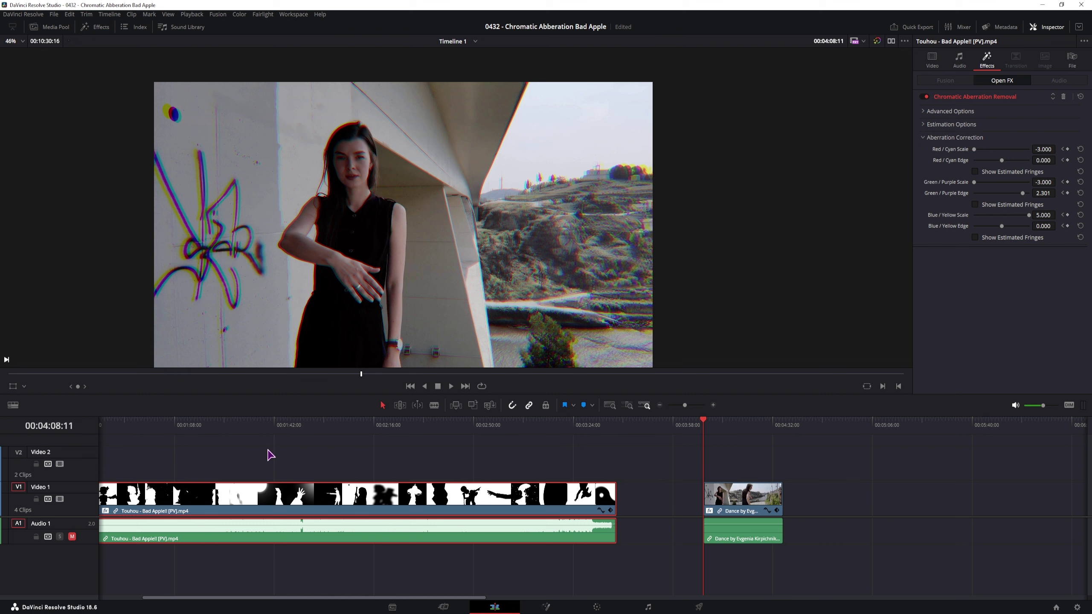
{"action": "key", "text": "ctrl+z"}
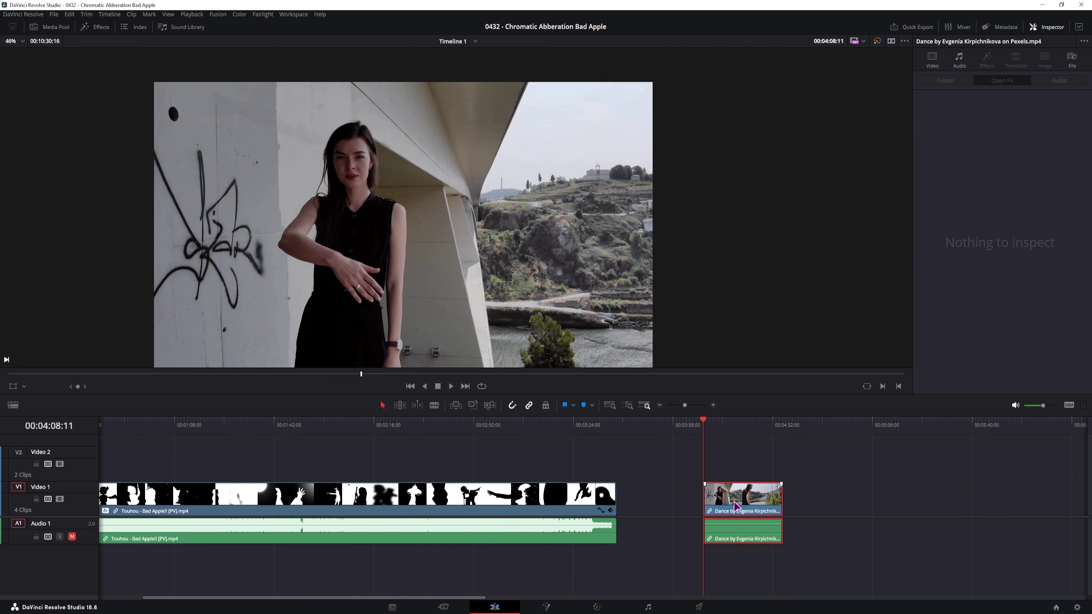
{"action": "key", "text": "alt+v"}
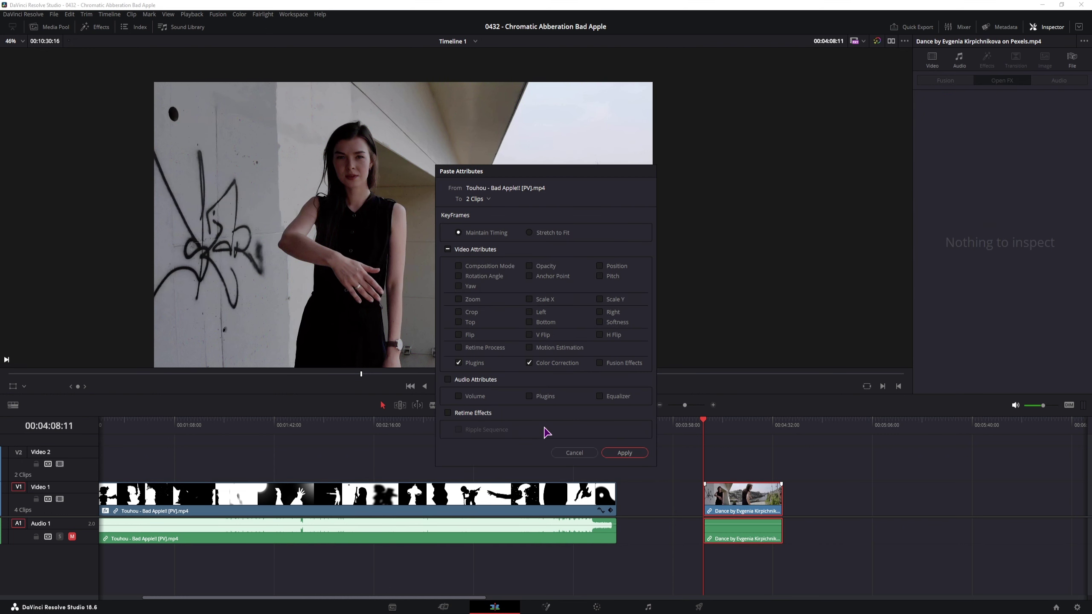
{"action": "left_click", "coordinate": [530, 363]}
{"action": "left_click", "coordinate": [627, 452]}
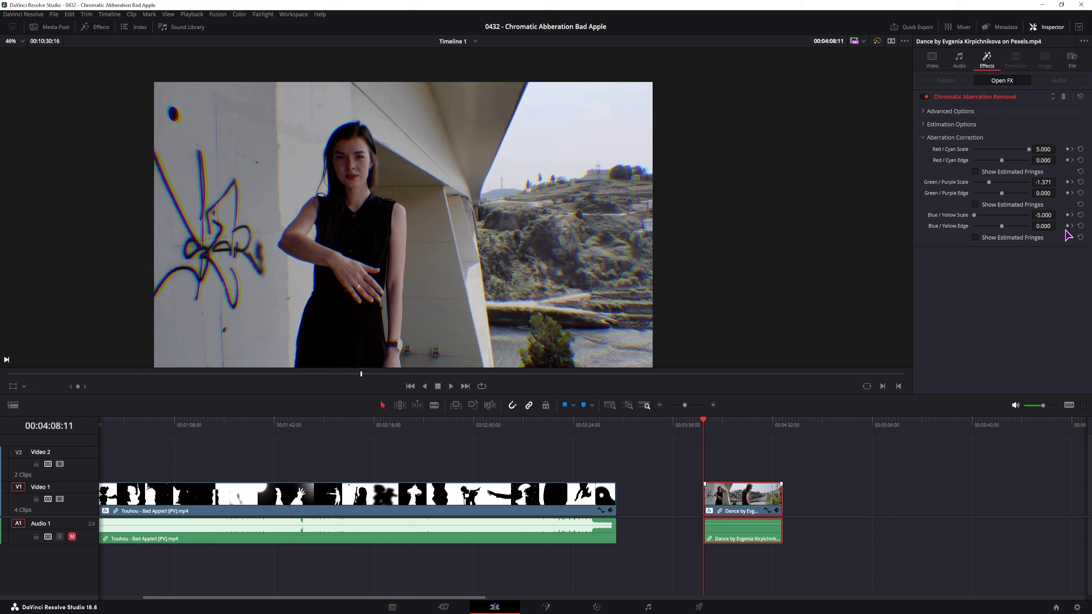
- Play and scrub the dance clip to preview the chromatic aberration
{"action": "key", "text": "space"}
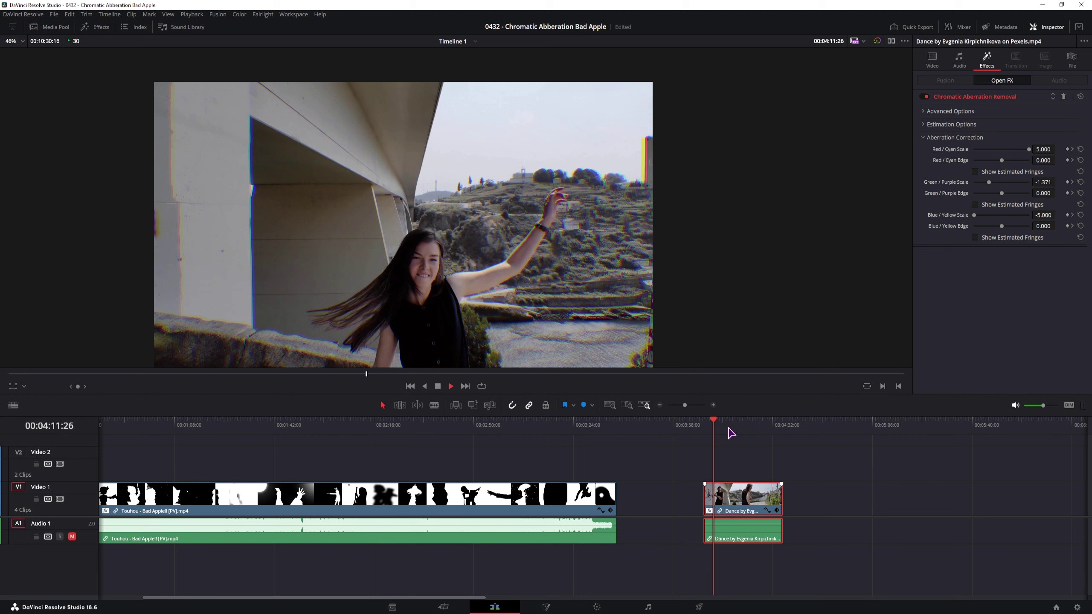
{"action": "left_click", "coordinate": [768, 426]}
{"action": "left_click_drag", "start_coordinate": [770, 430], "coordinate": [717, 428]}
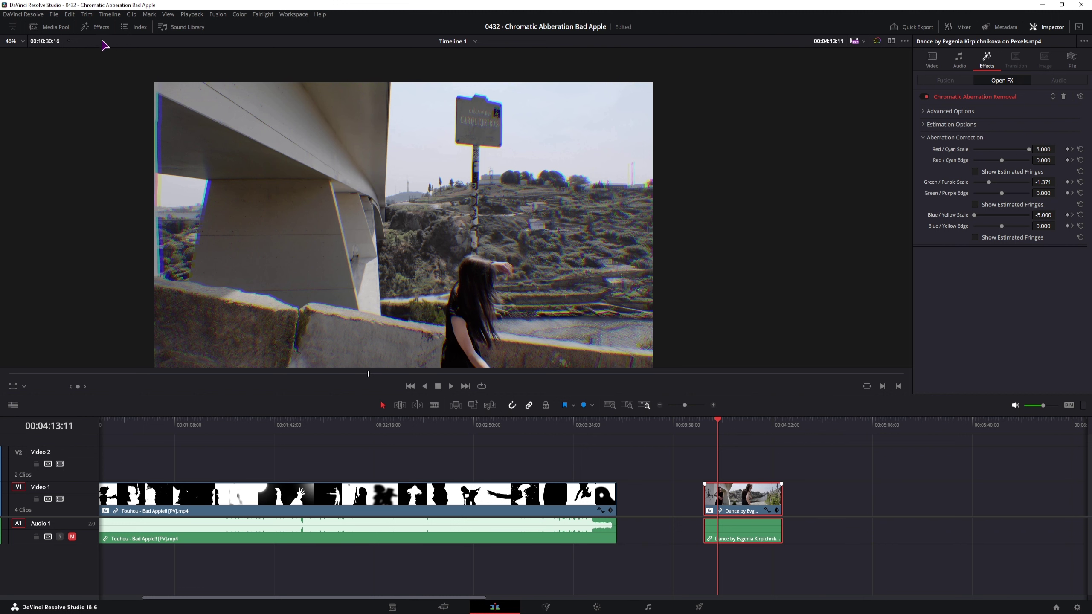
- Add Color Compressor with Compress Saturation 1.000 to the dance clip, above Chromatic Aberration Removal
{"action": "left_click", "coordinate": [102, 27]}
{"action": "double_click", "coordinate": [77, 57]}
{"action": "type", "text": "color"}
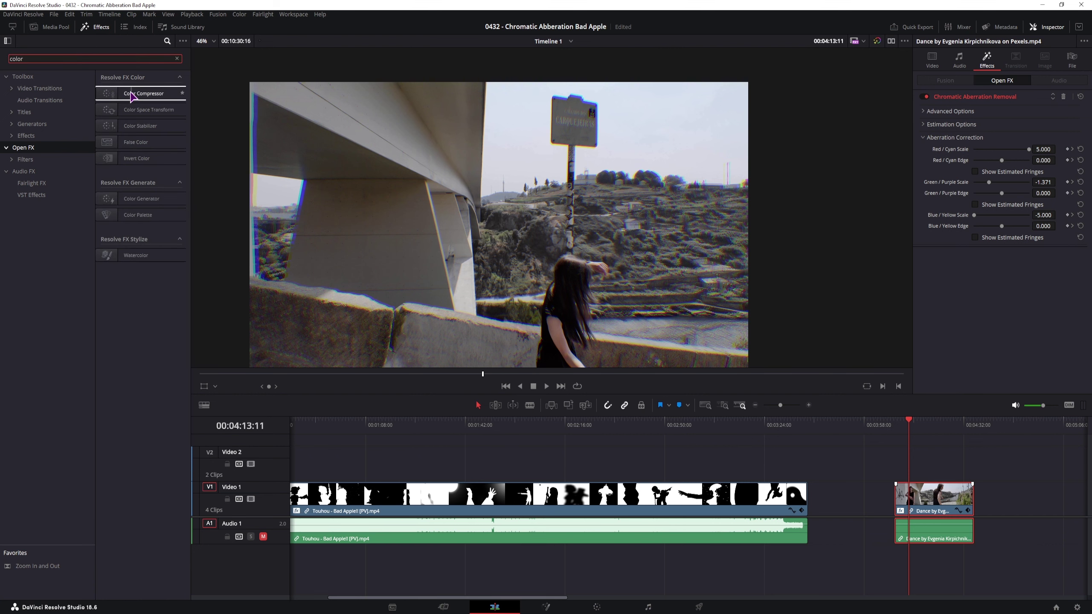
{"action": "left_click_drag", "start_coordinate": [128, 94], "coordinate": [932, 508]}
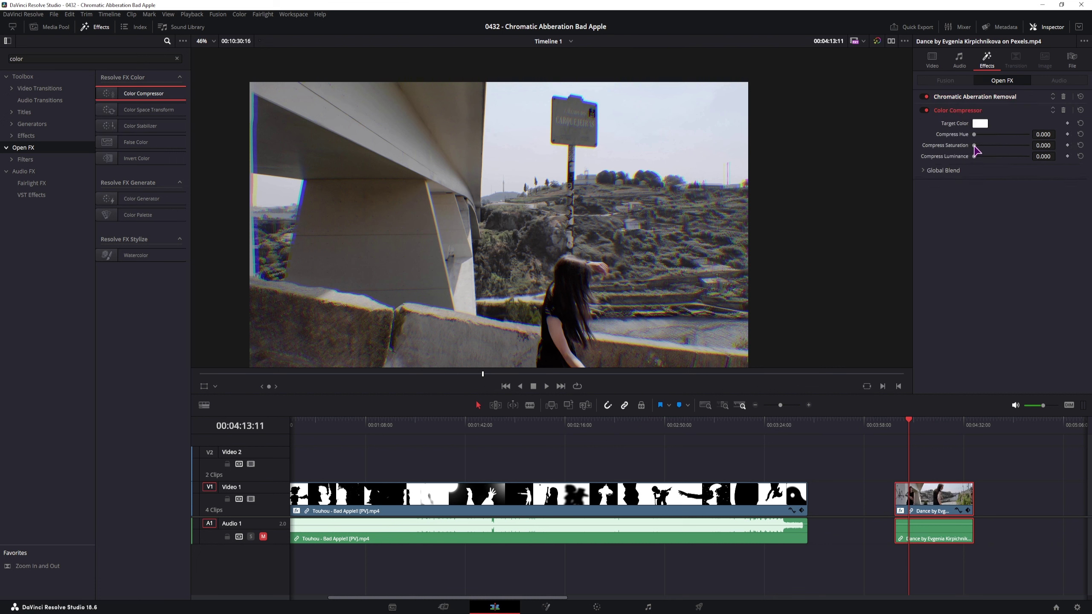
{"action": "left_click_drag", "start_coordinate": [975, 145], "coordinate": [1061, 151]}
{"action": "left_click", "coordinate": [1053, 109]}
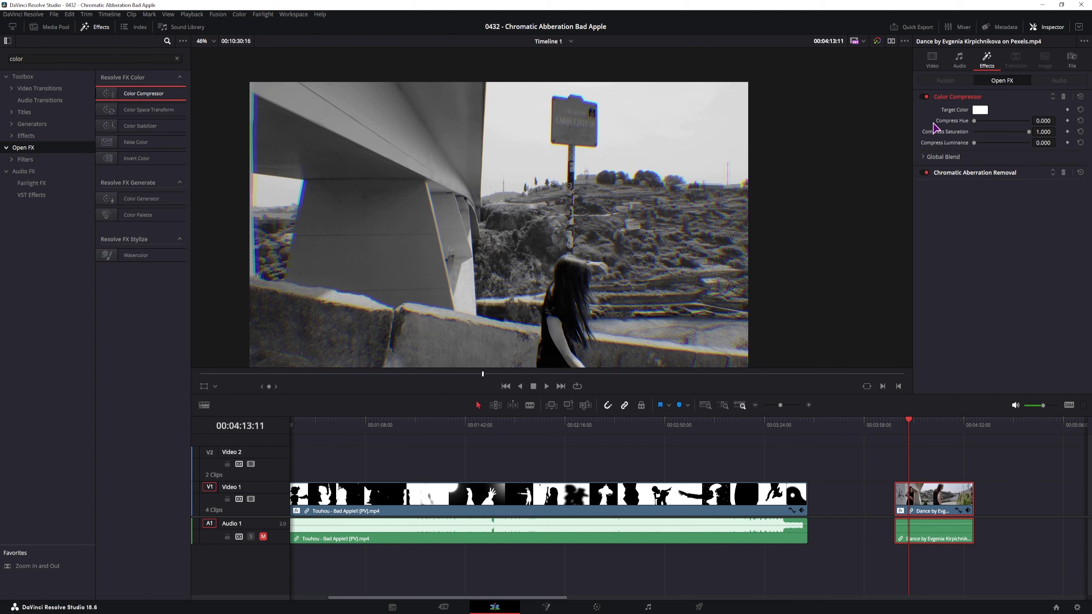